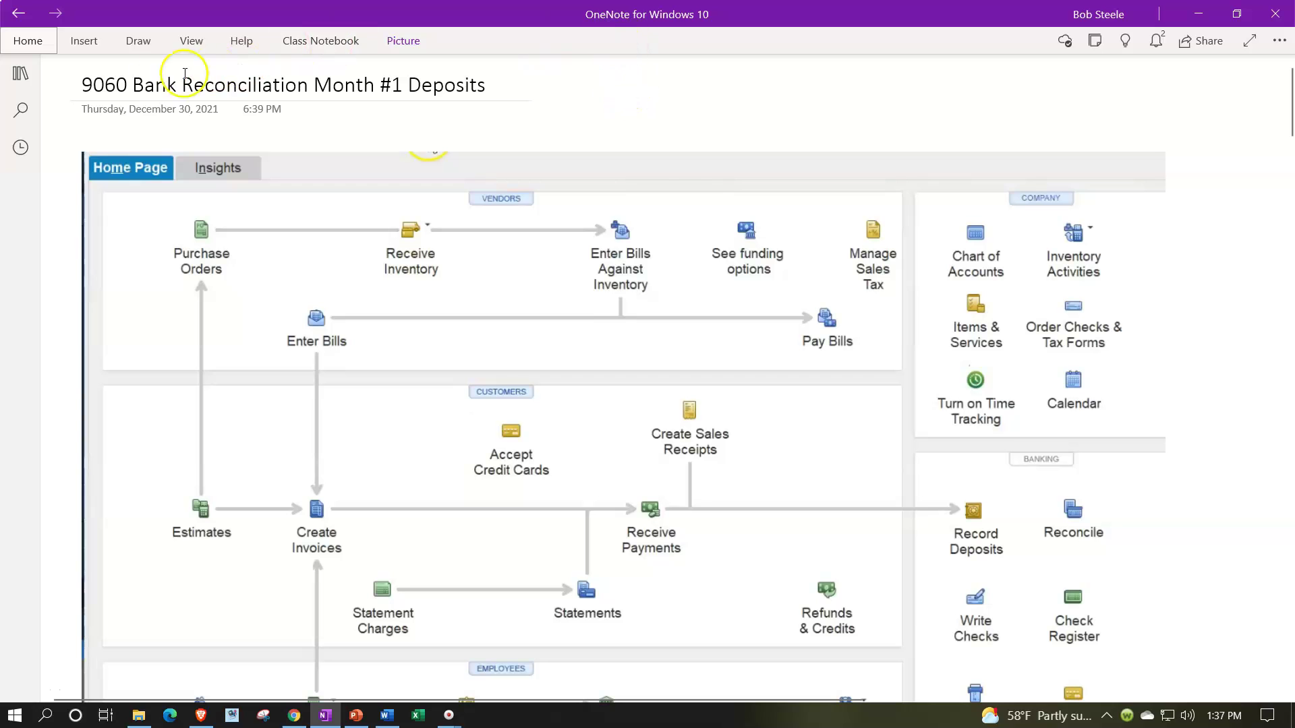
Open the notebook page list and View options, then select the Home Page screenshot container
left_click(20, 73)
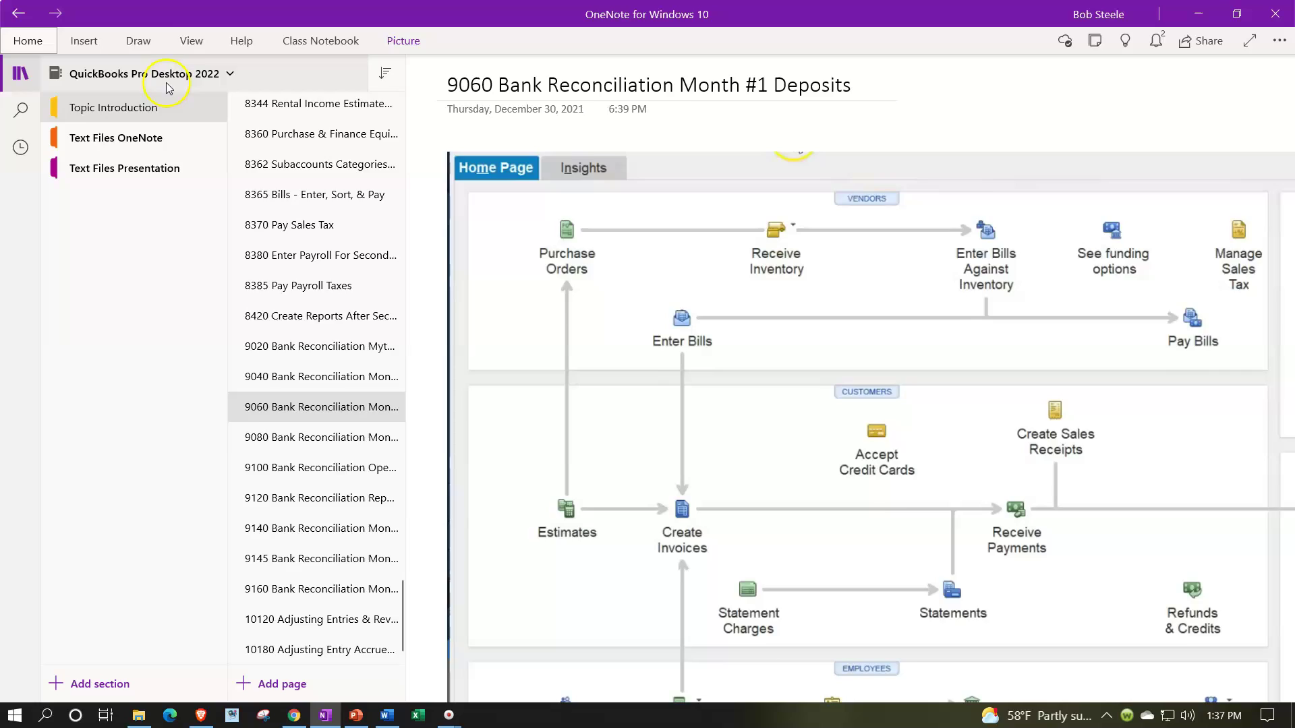
left_click(192, 41)
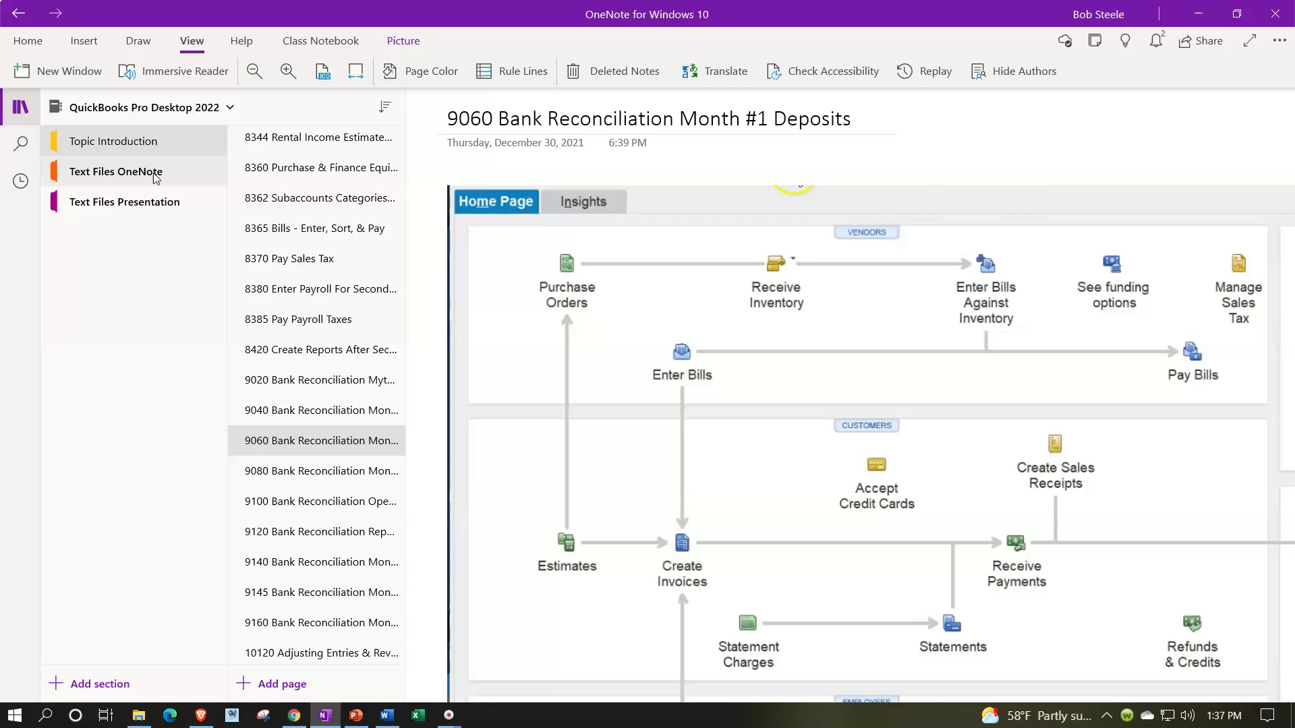
left_click(434, 130)
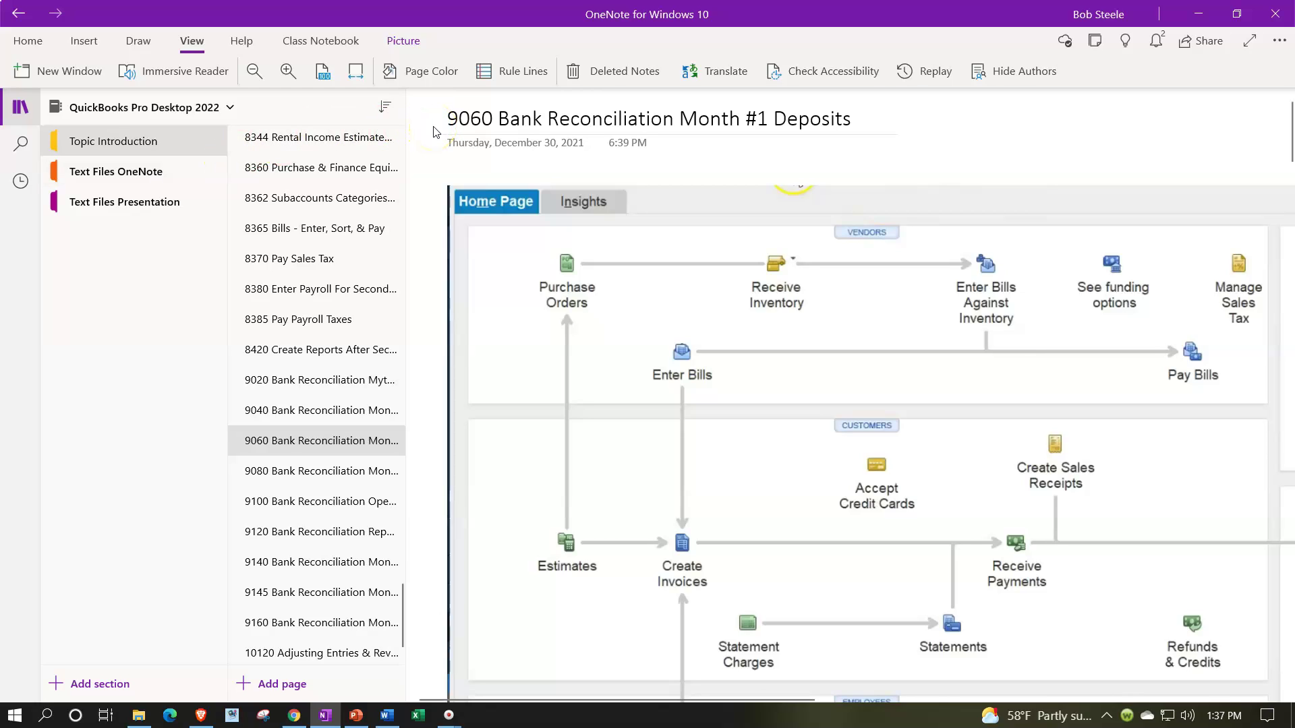
left_click(160, 142)
left_click(532, 244)
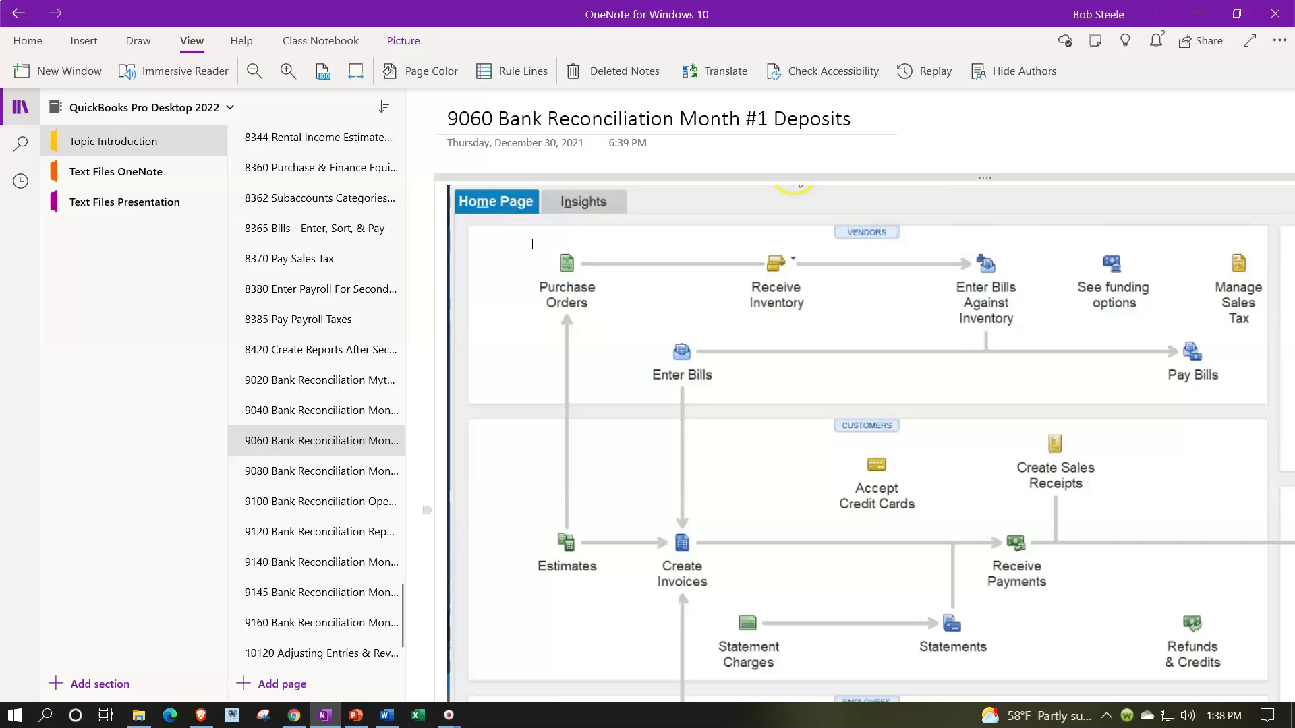
Close the page list, collapse the View ribbon, and scroll to the Checking Begin Reconciliation screenshot
left_click(20, 107)
left_click(189, 44)
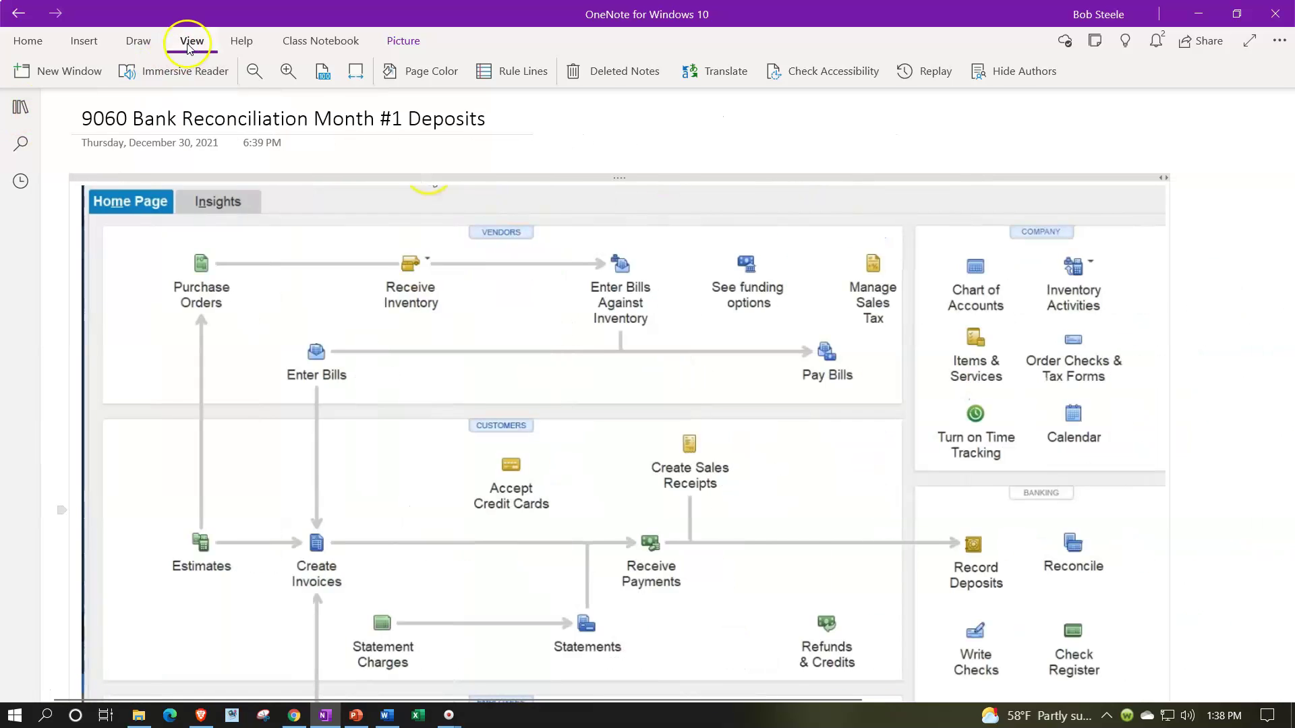
left_click(189, 45)
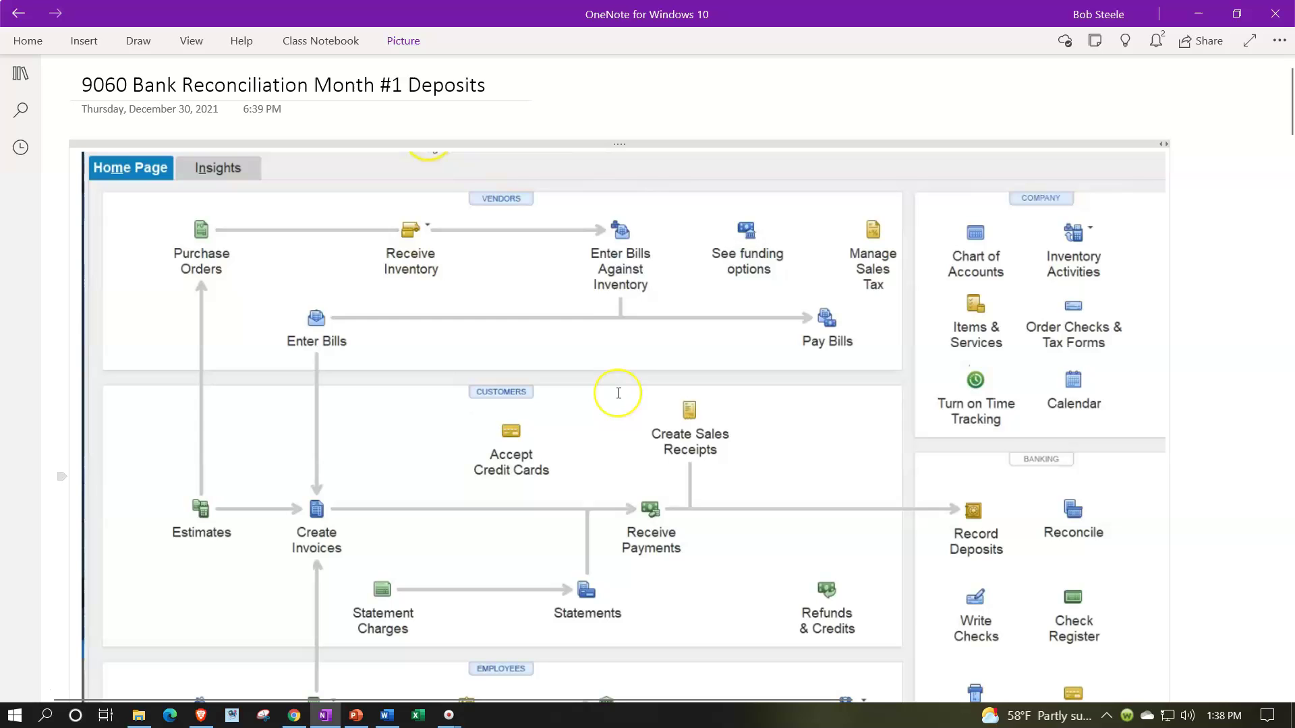
scroll(619, 393, "down", 10)
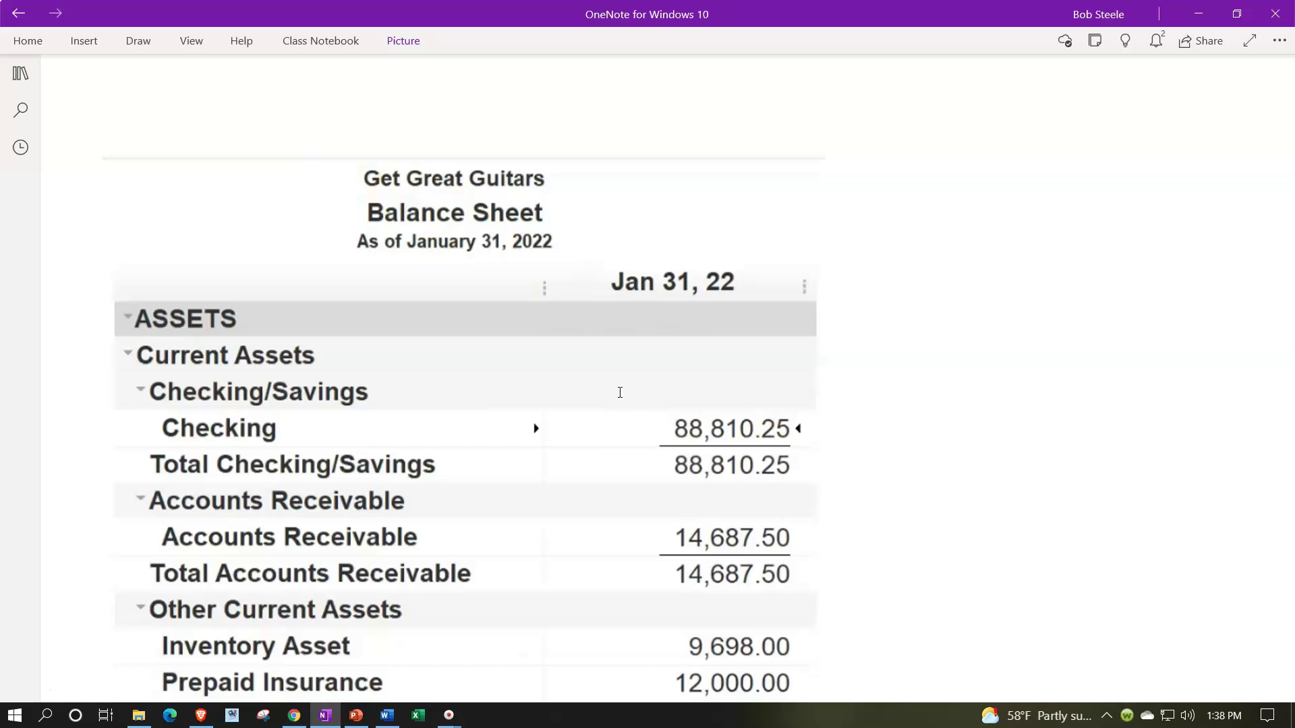
scroll(620, 392, "down", 5)
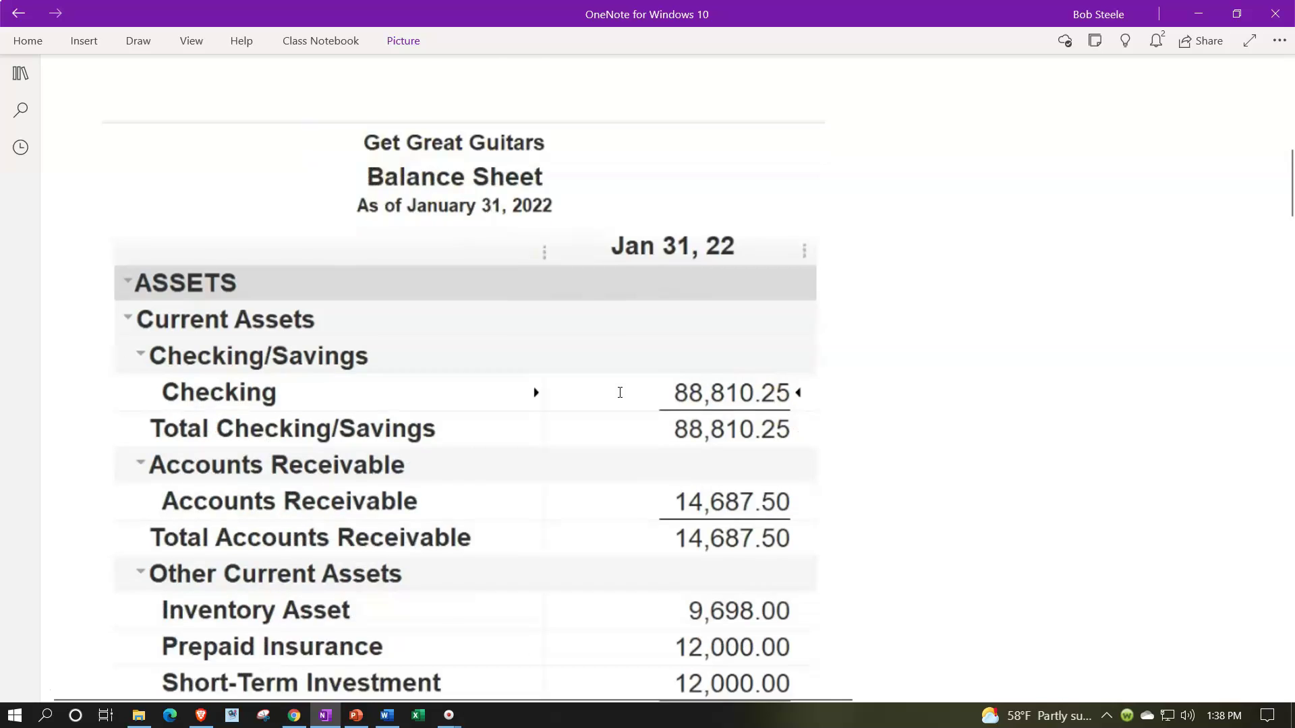
scroll(620, 392, "down", 5)
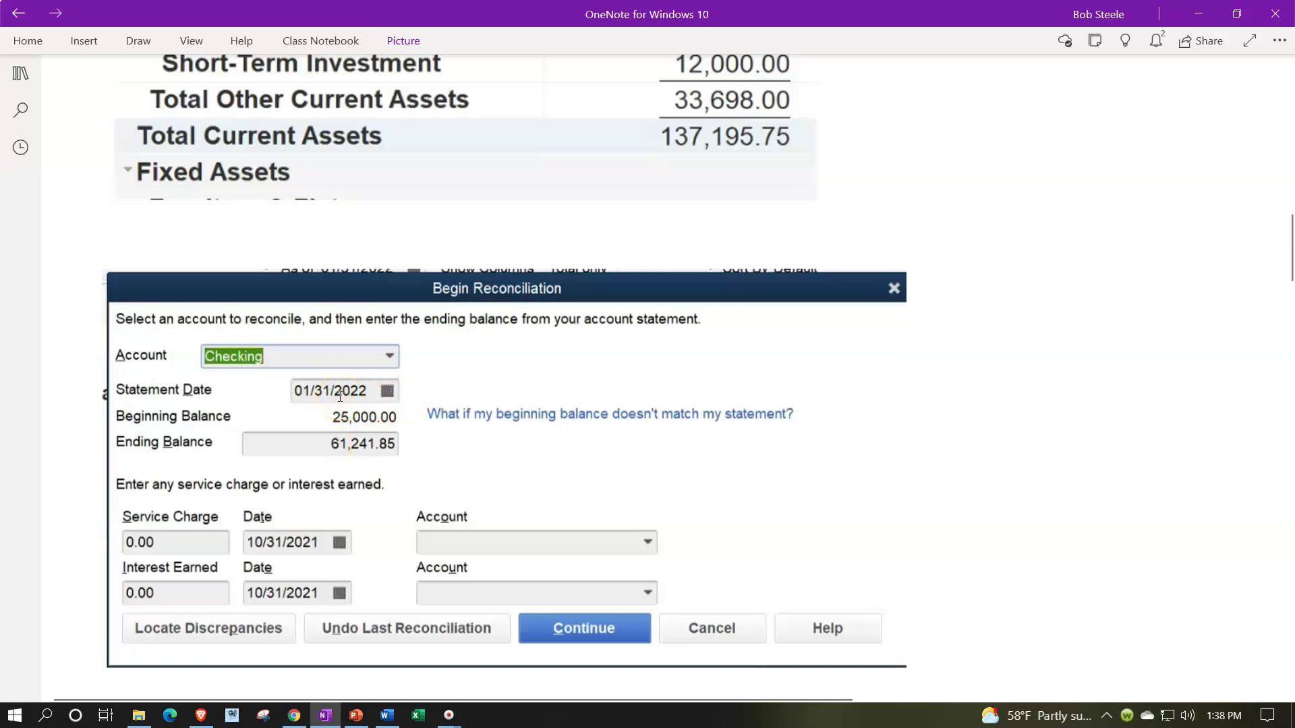
scroll(340, 397, "down", 5)
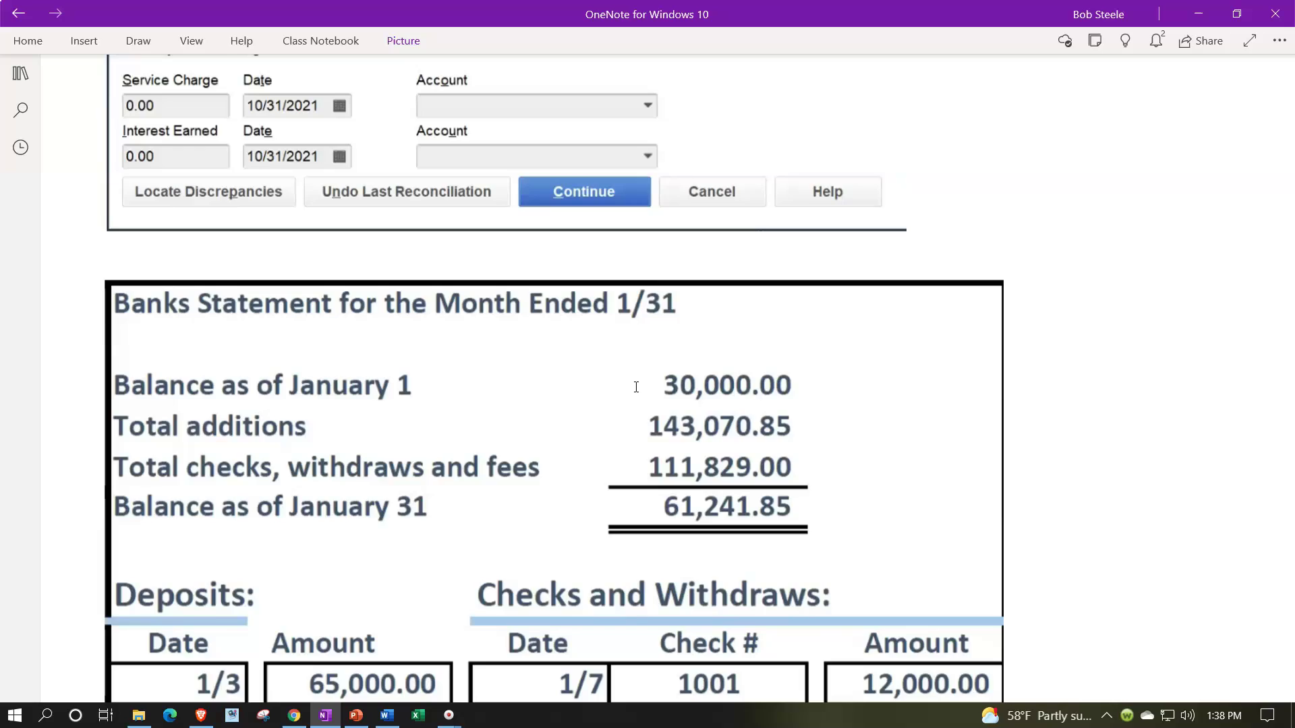
scroll(636, 386, "up", 5)
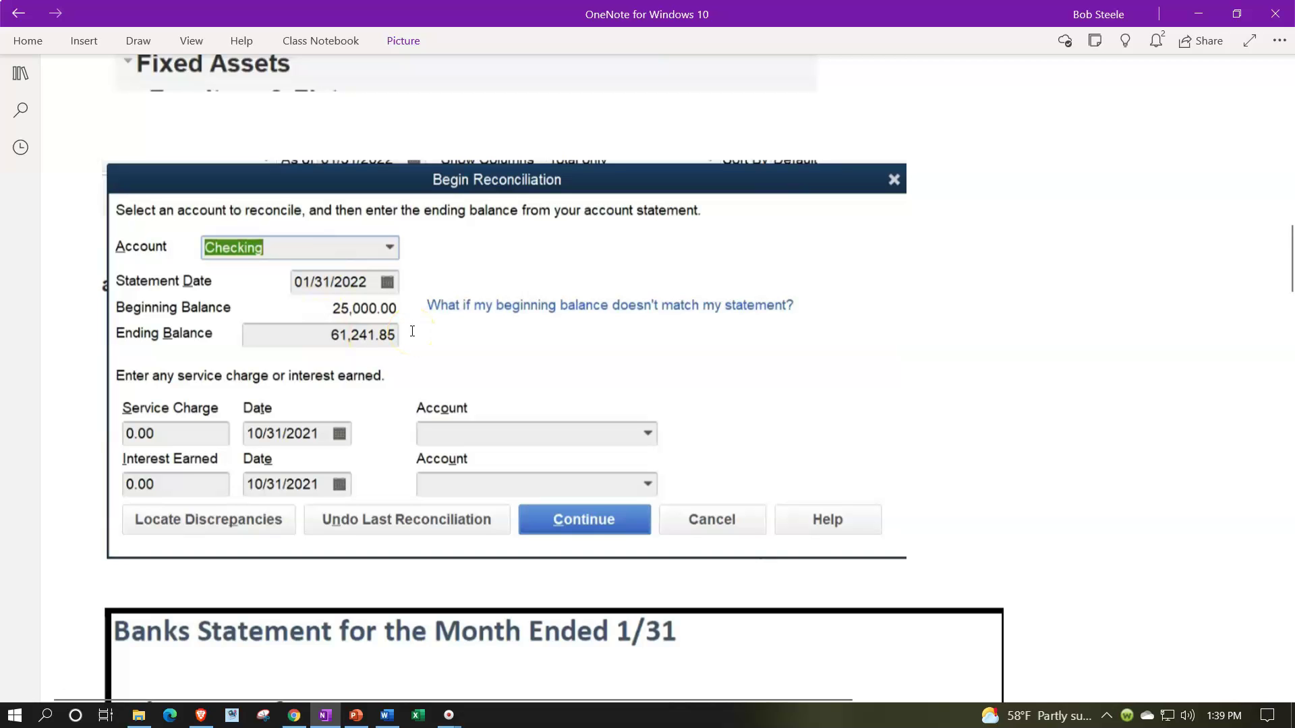
scroll(412, 331, "down", 4)
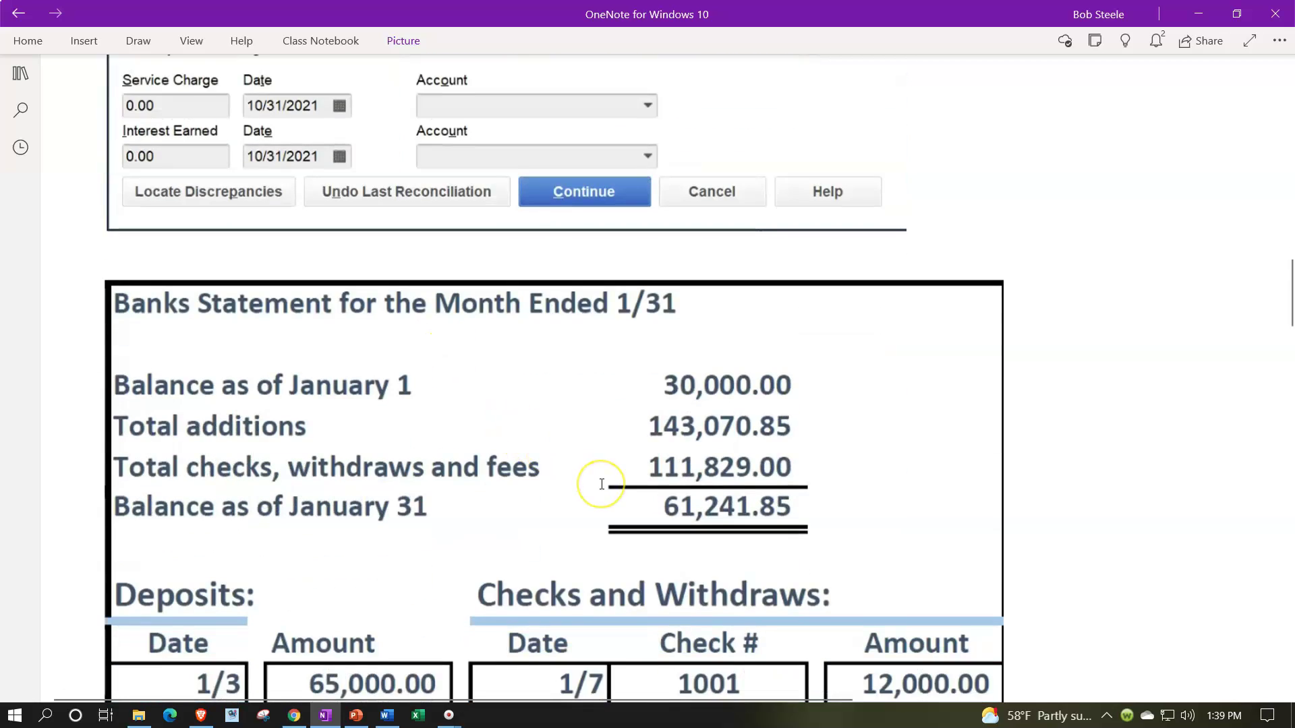
scroll(602, 484, "up", 2)
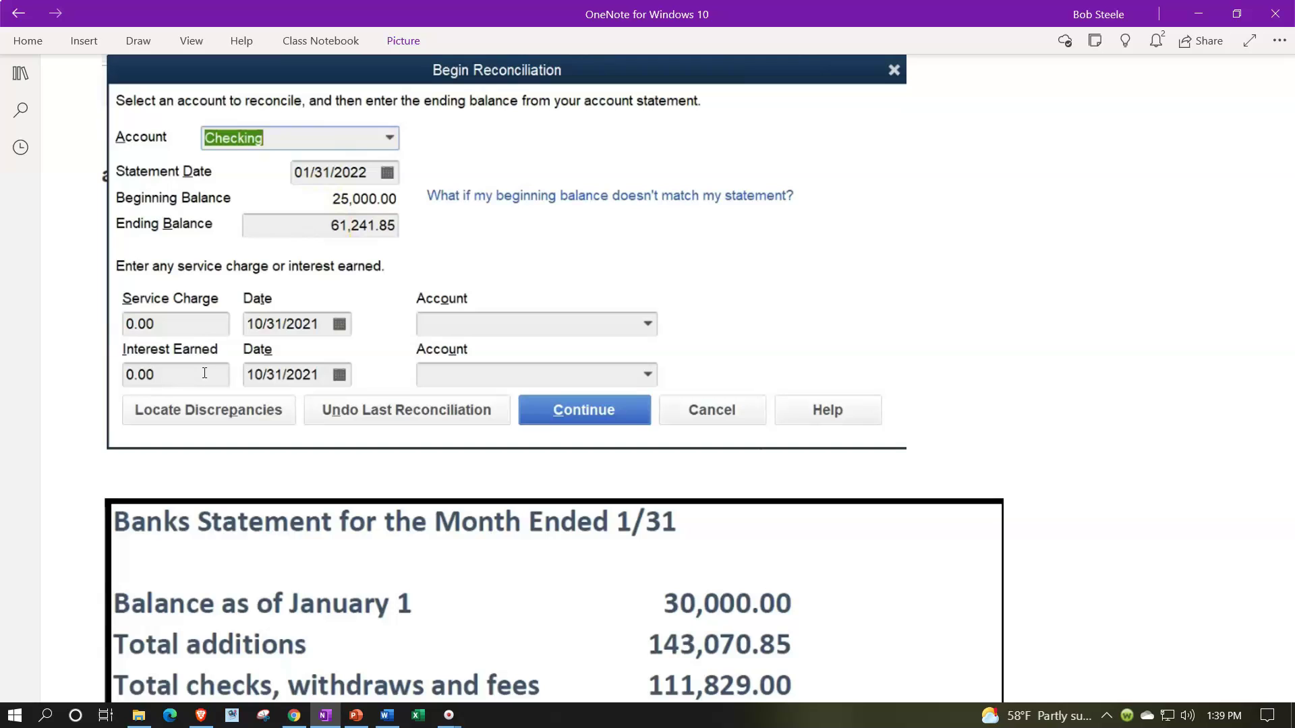
scroll(204, 373, "down", 3)
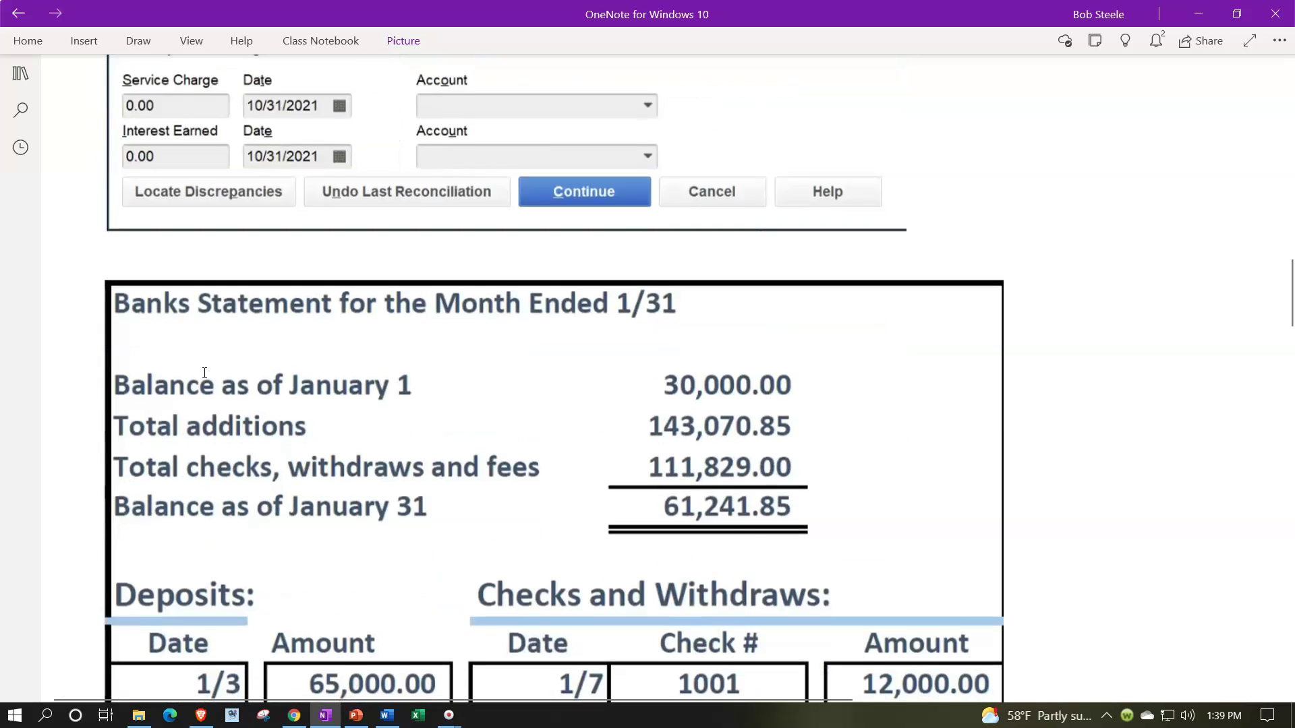
scroll(205, 373, "down", 3)
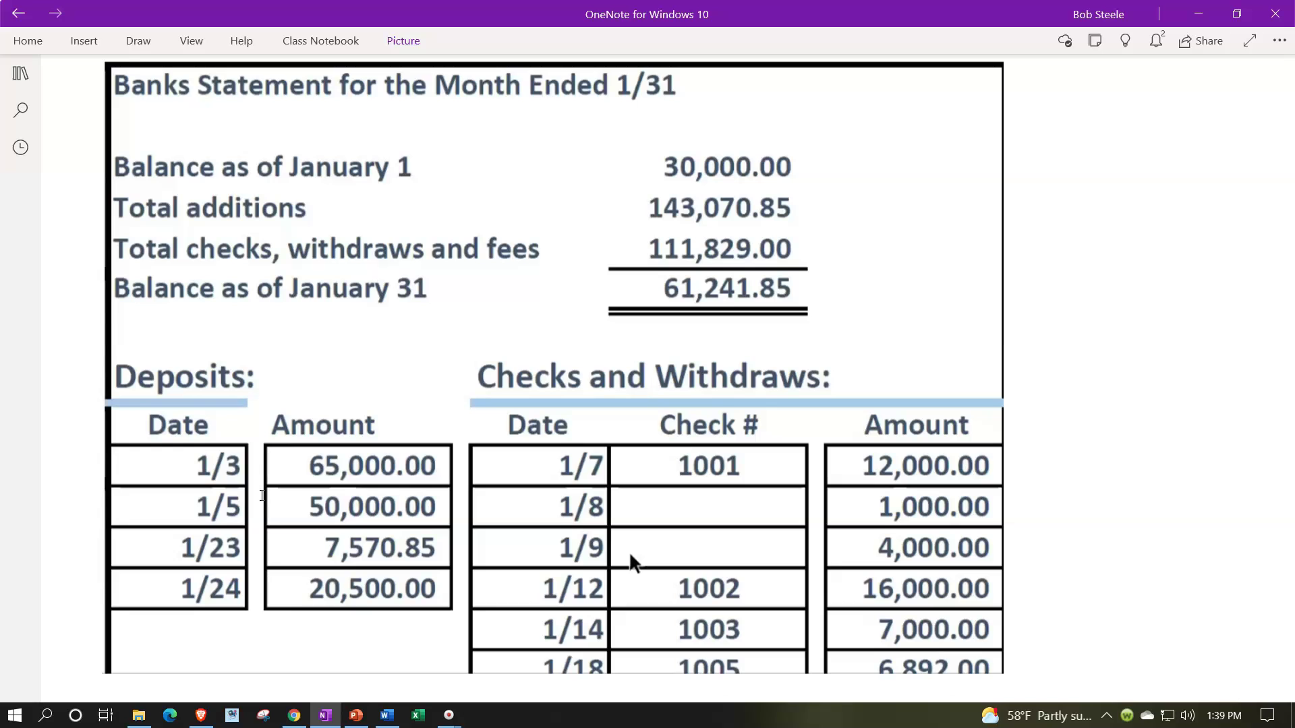
scroll(261, 496, "down", 5)
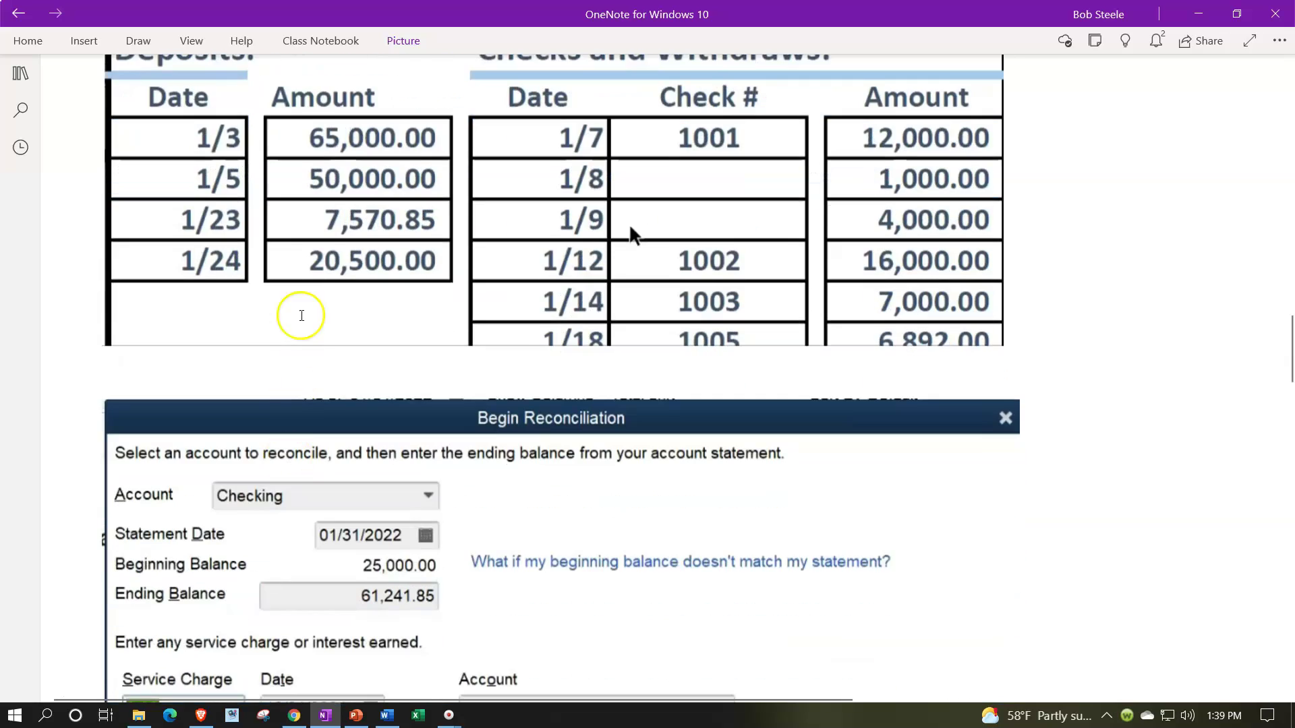
scroll(317, 171, "down", 12)
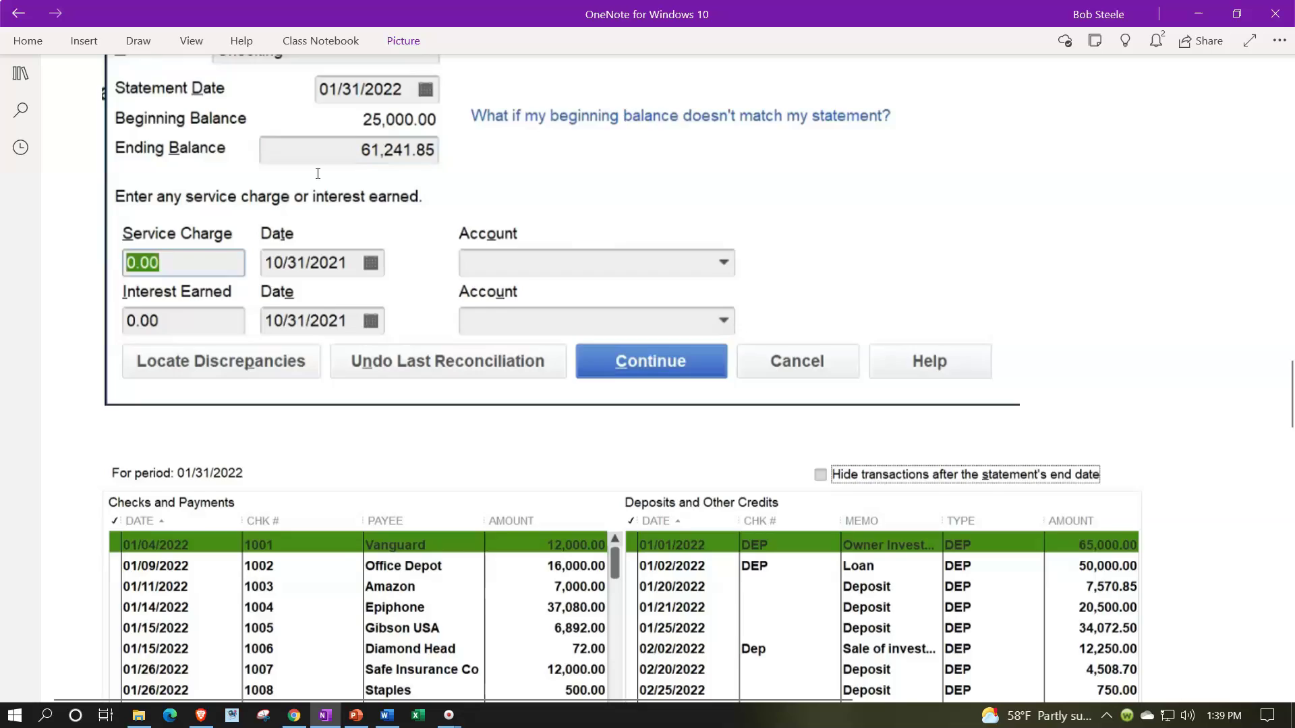
scroll(339, 237, "down", 9)
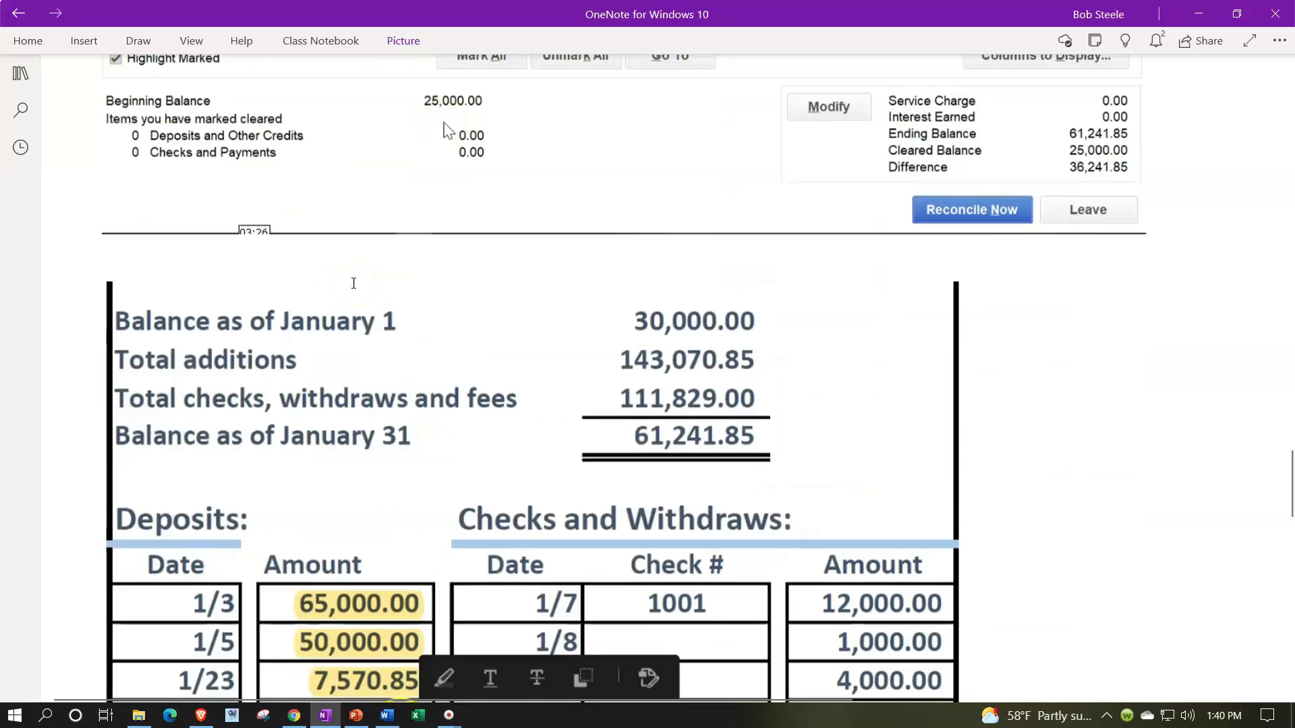
scroll(374, 353, "up", 9)
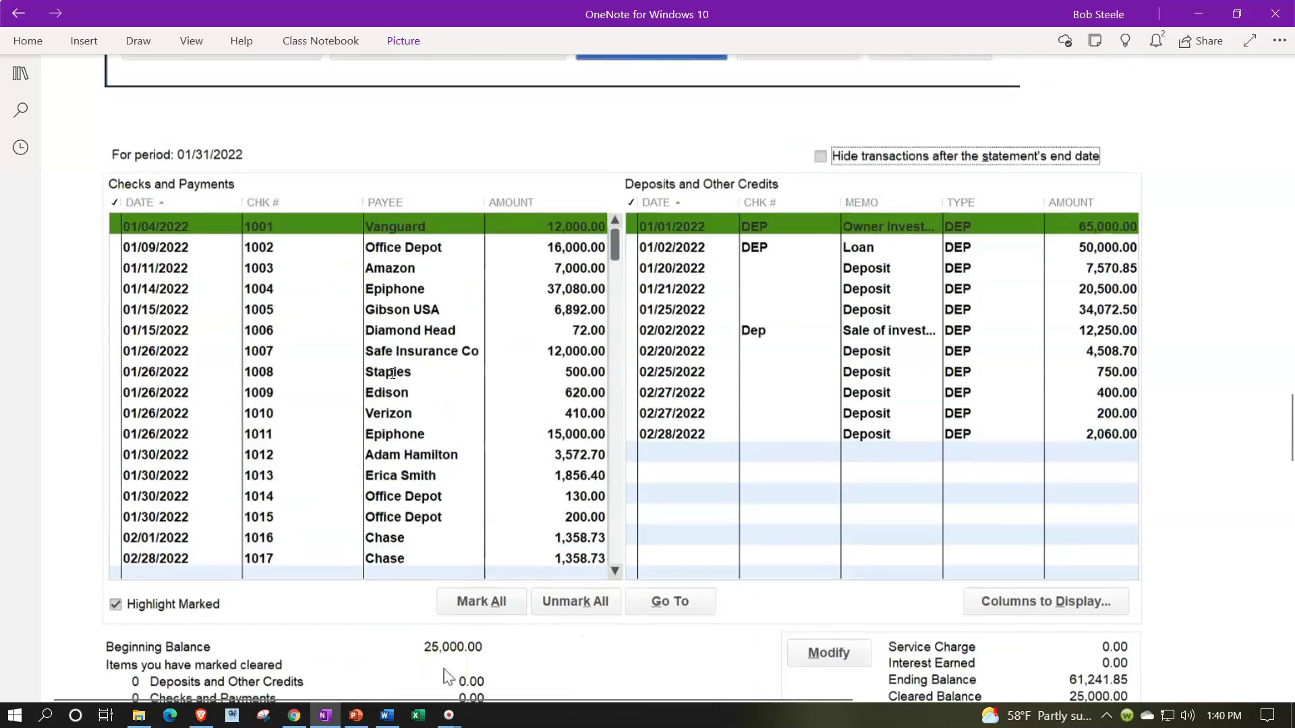
scroll(392, 373, "down", 7)
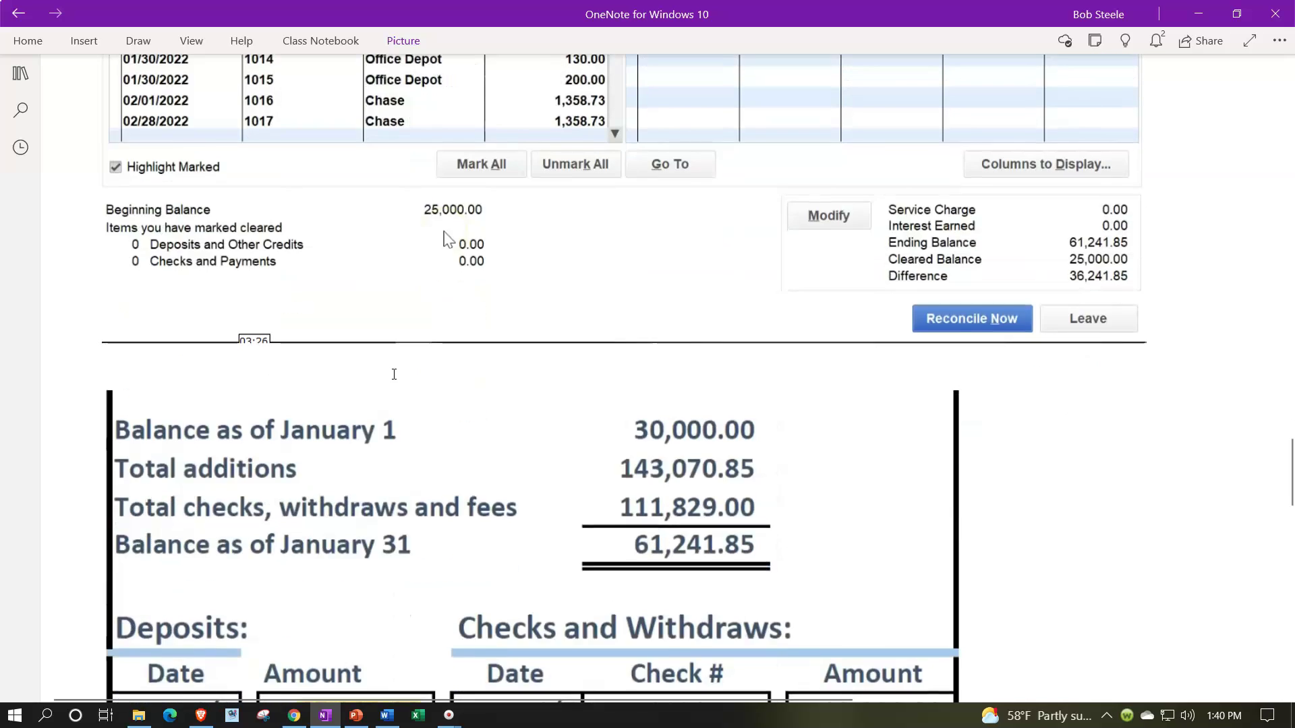
scroll(392, 373, "down", 5)
left_click_drag(300, 501, 418, 504)
scroll(405, 505, "up", 10)
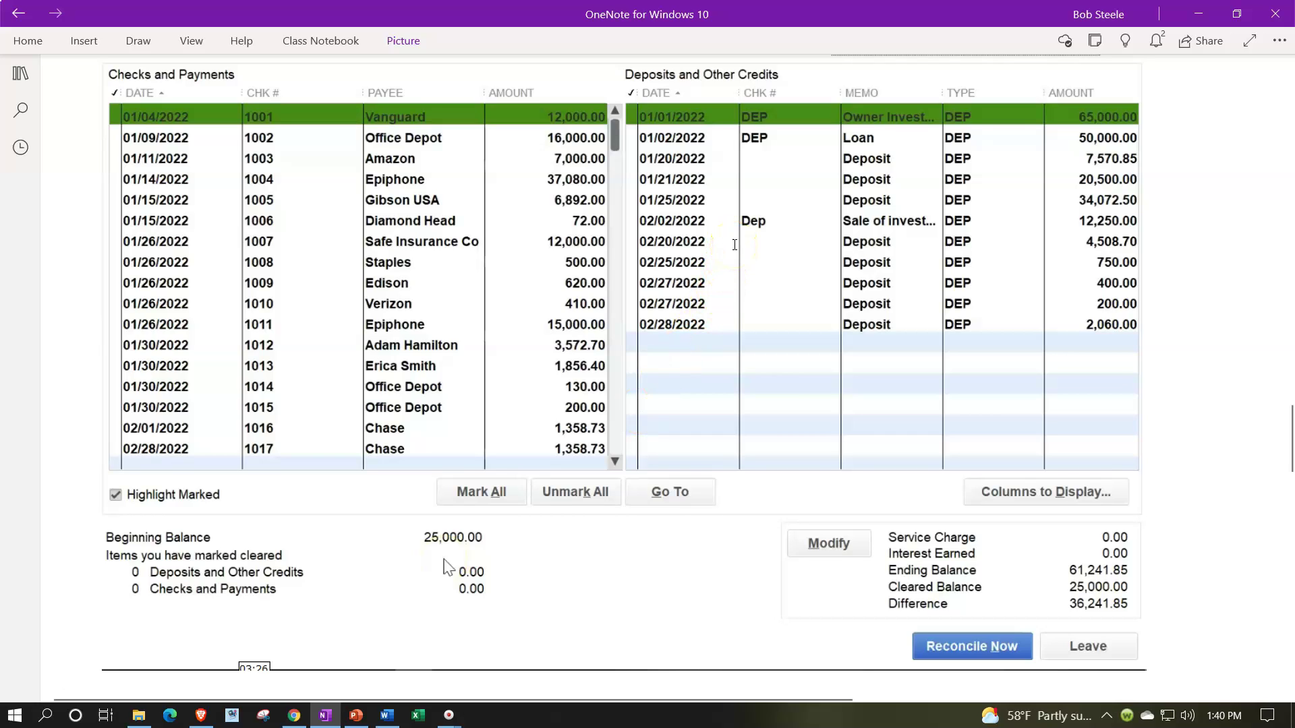
scroll(444, 566, "down", 8)
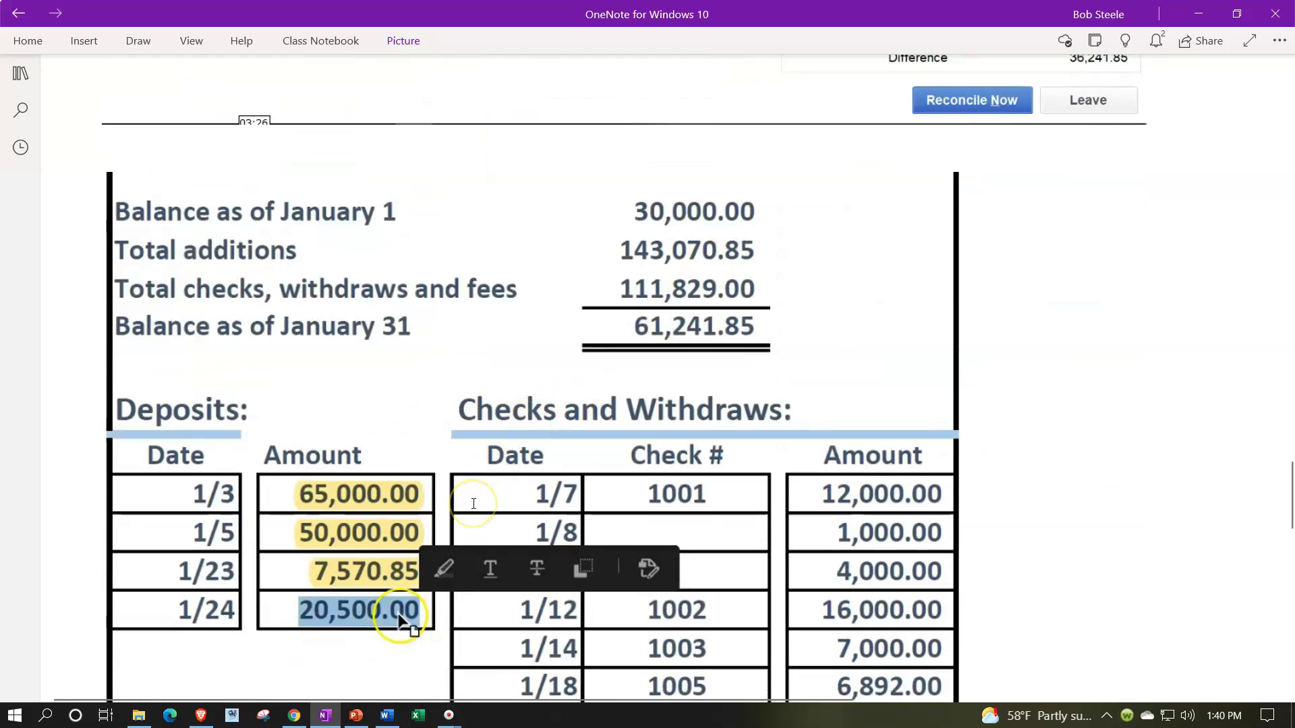
scroll(473, 503, "up", 8)
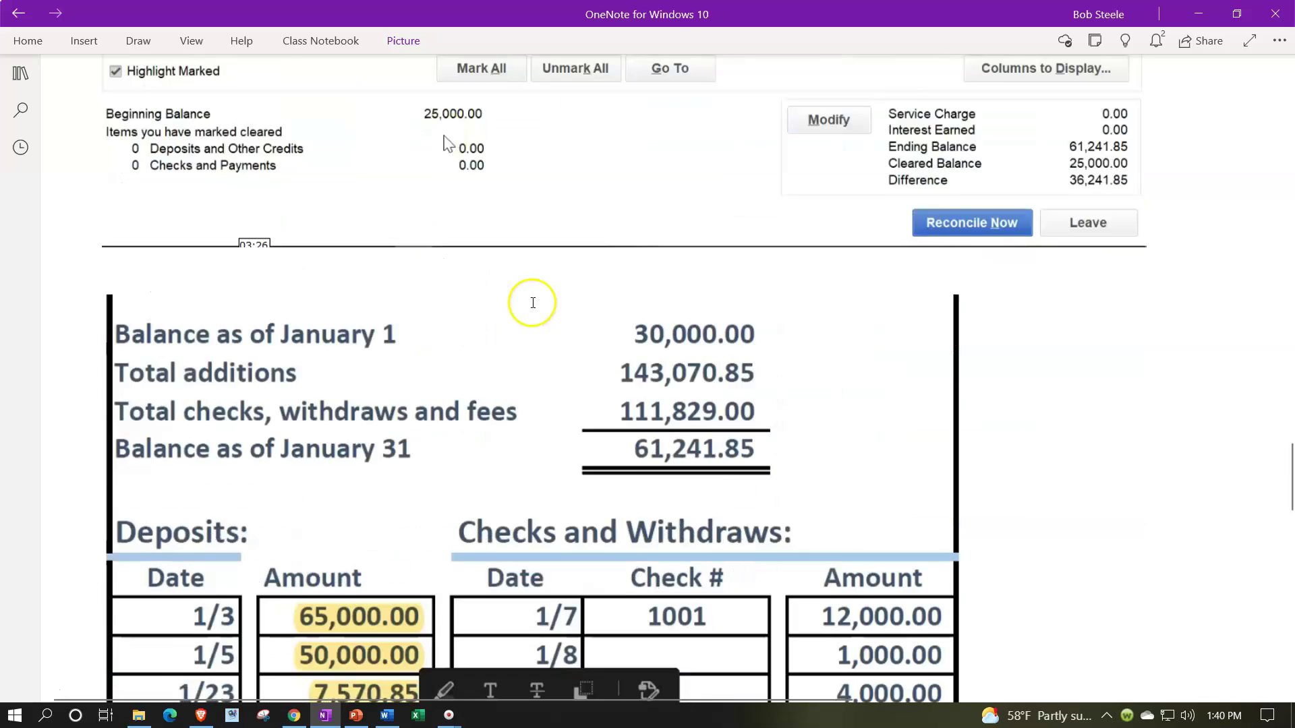
scroll(533, 303, "down", 2)
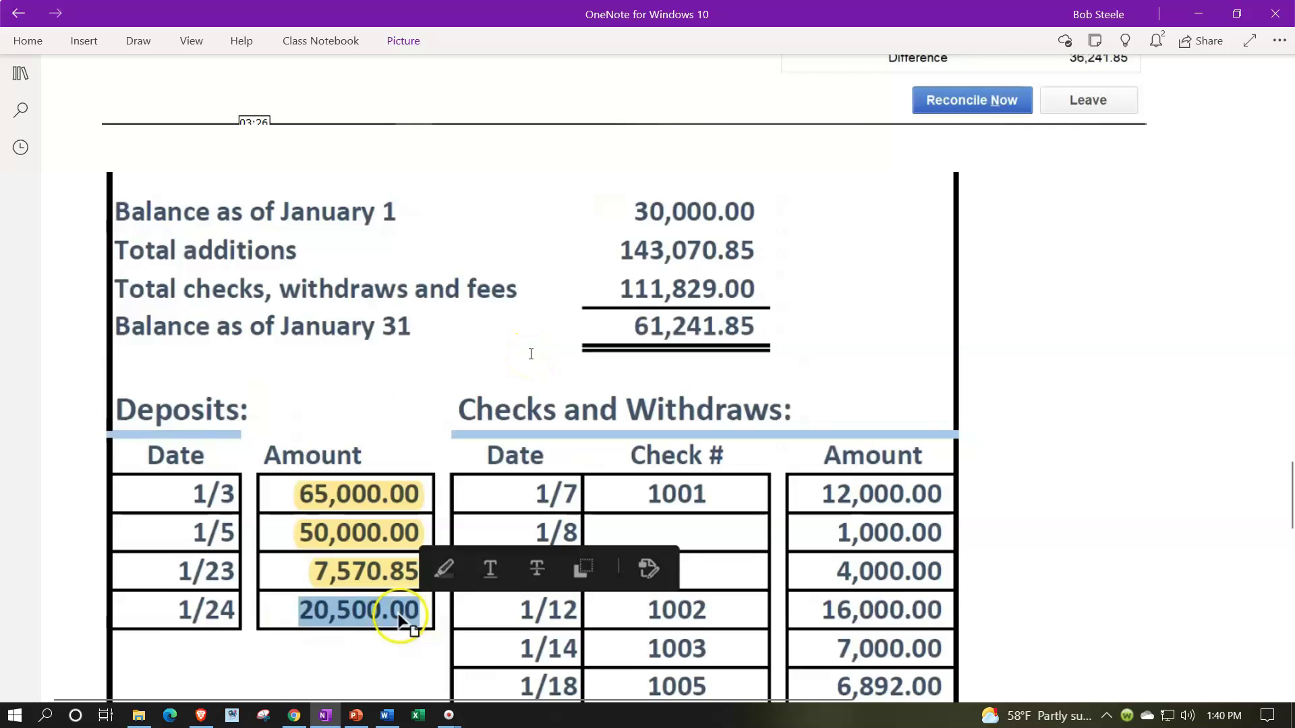
scroll(531, 354, "up", 8)
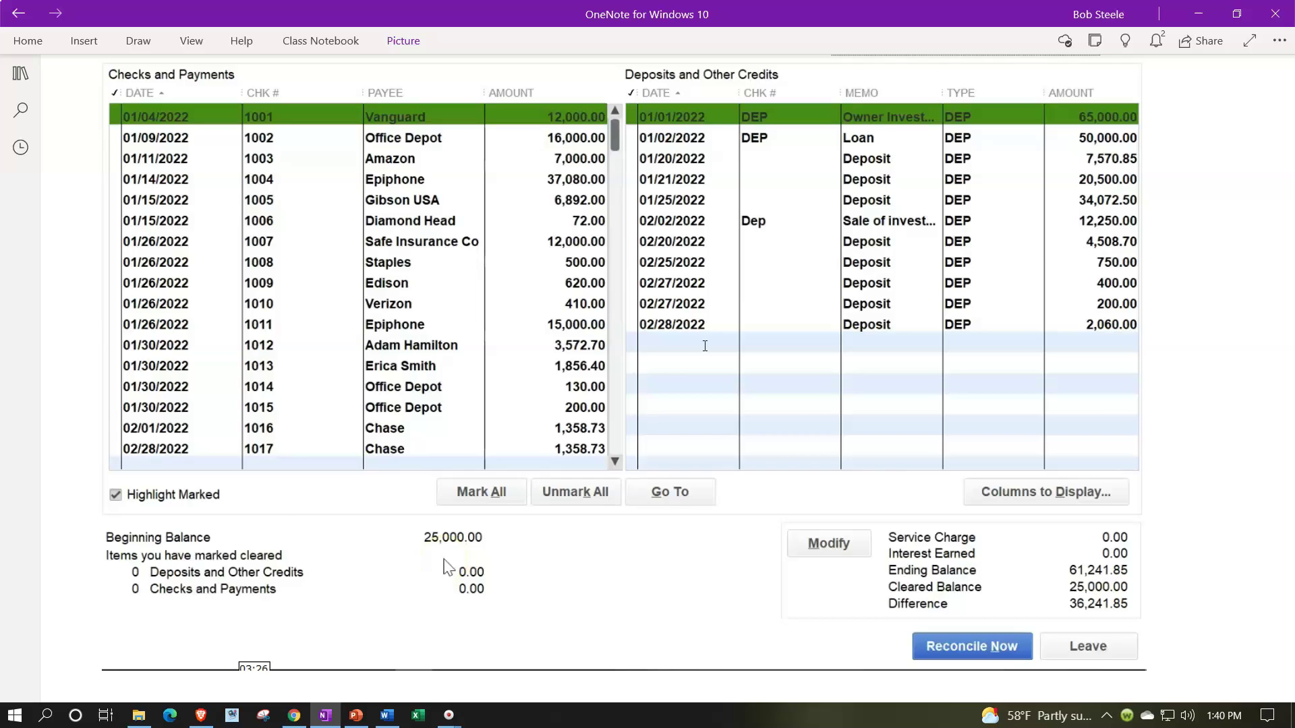
scroll(705, 346, "down", 3)
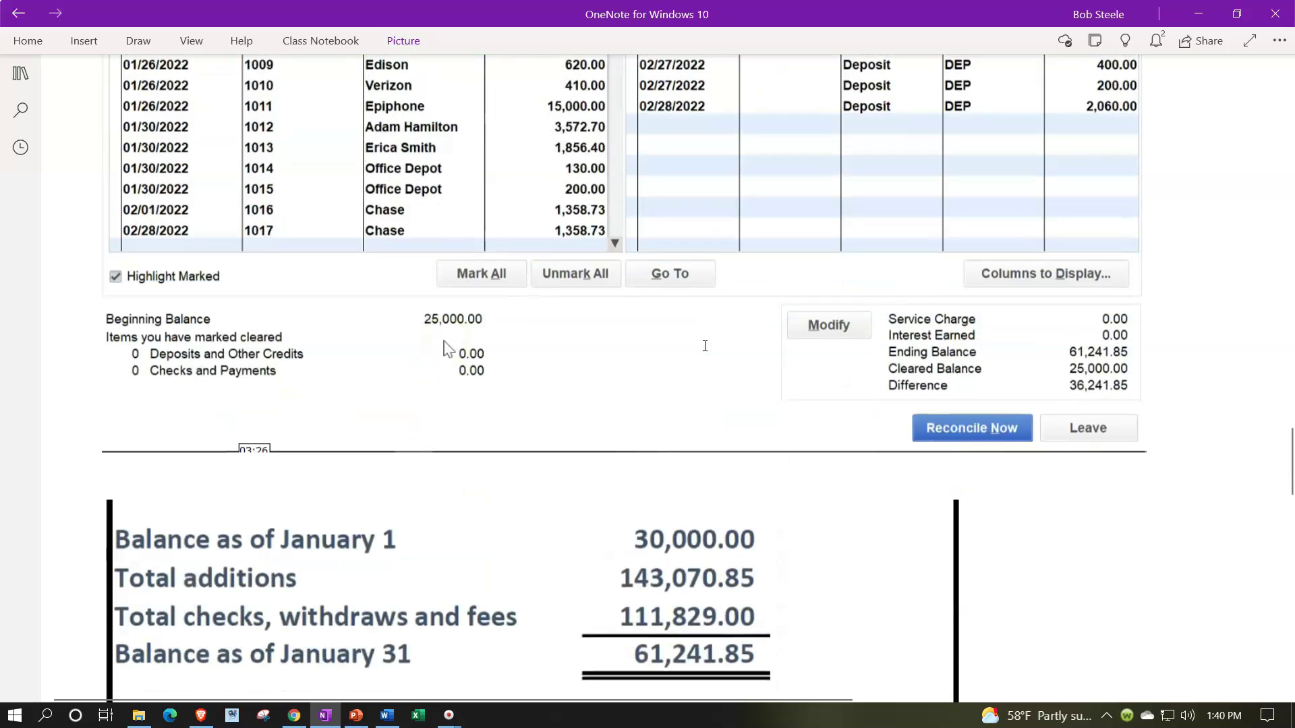
scroll(704, 346, "down", 6)
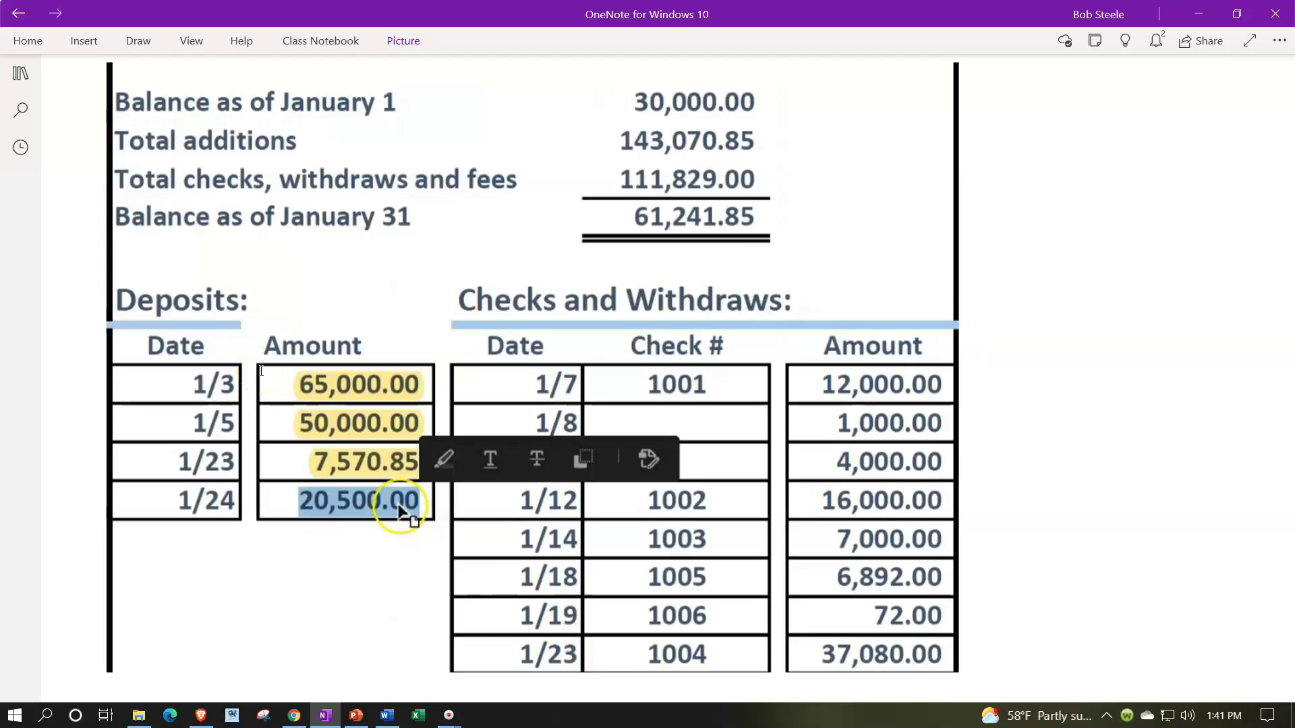
scroll(400, 510, "up", 10)
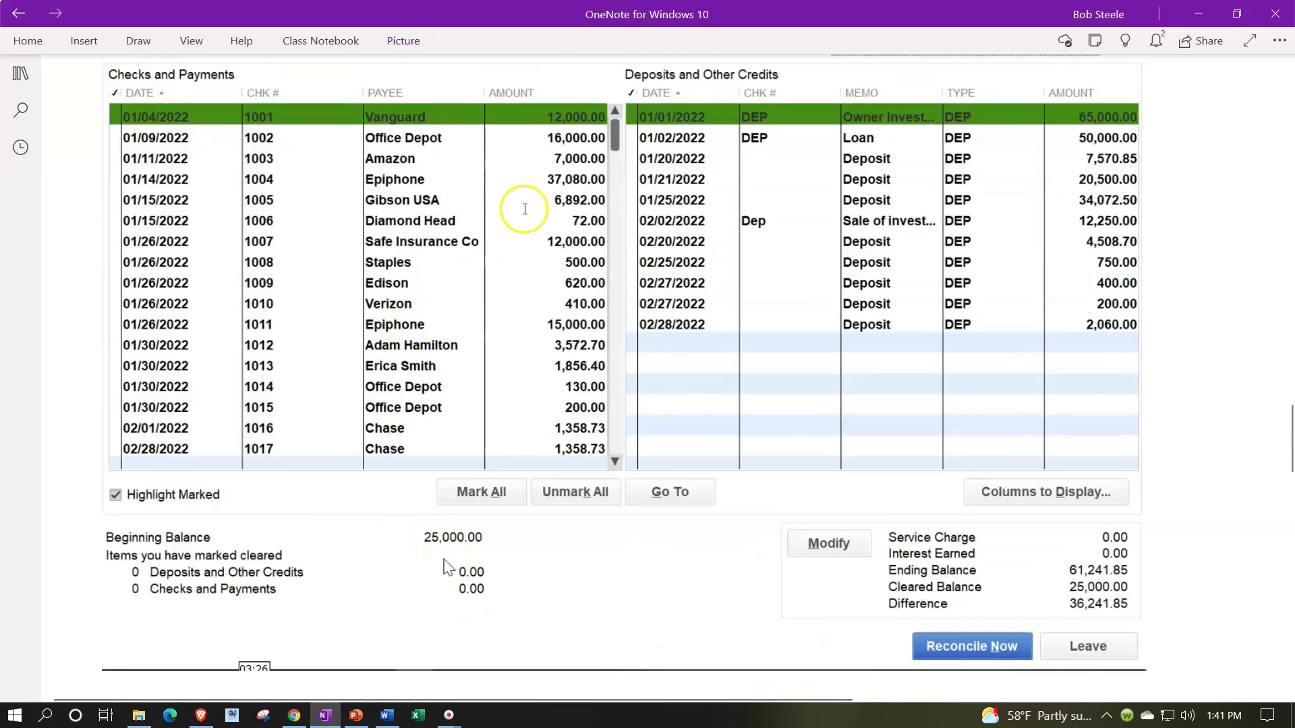
Scroll to the bank statement deposits highlighted at 65,000.00, 50,000.00 and 7,570.85
scroll(589, 149, "down", 7)
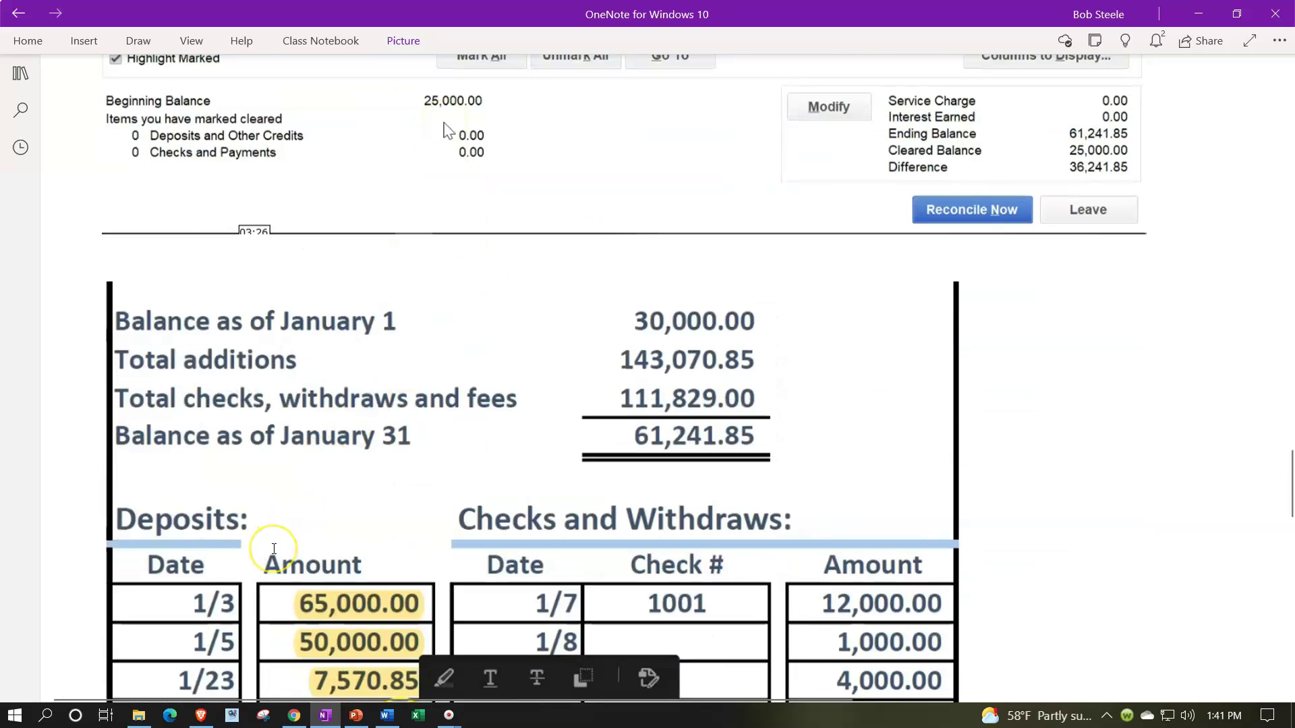
scroll(274, 548, "down", 2)
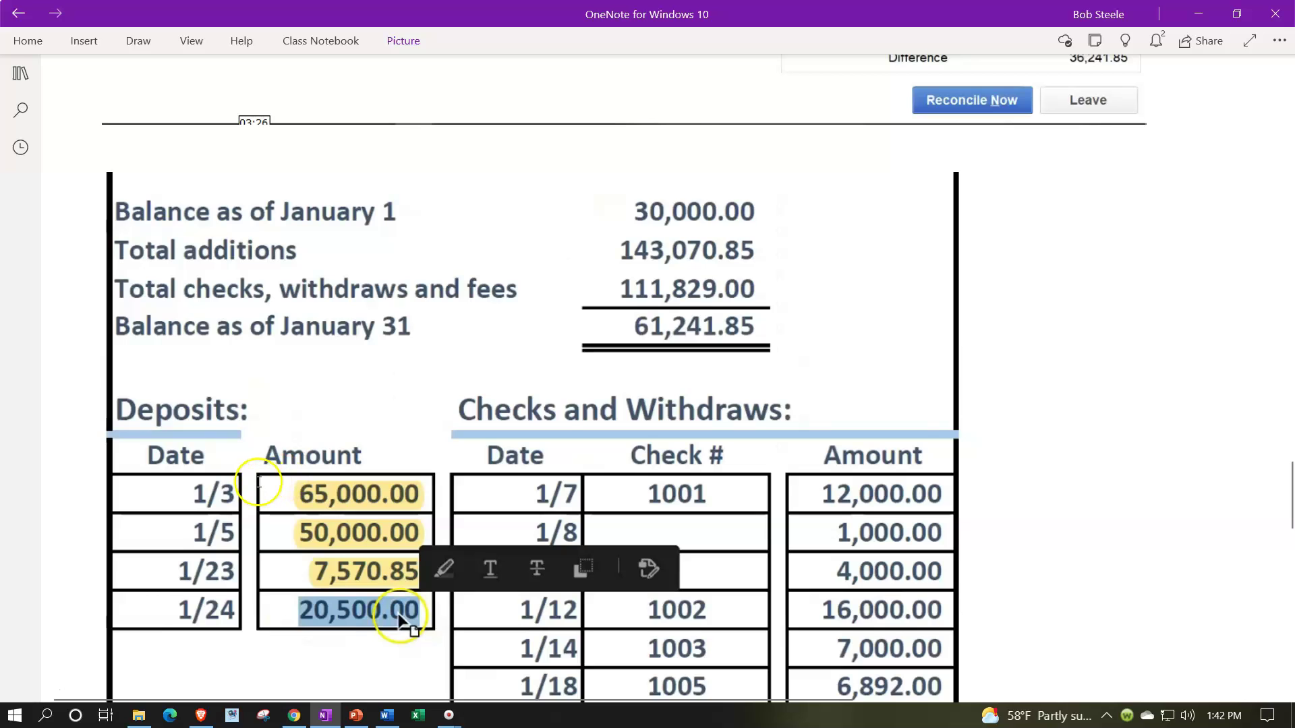
Review the second Reconcile screenshot: four deposits cleared at 143,070.85, leaving a -106,829.00 difference
scroll(258, 482, "down", 3)
scroll(401, 519, "down", 15)
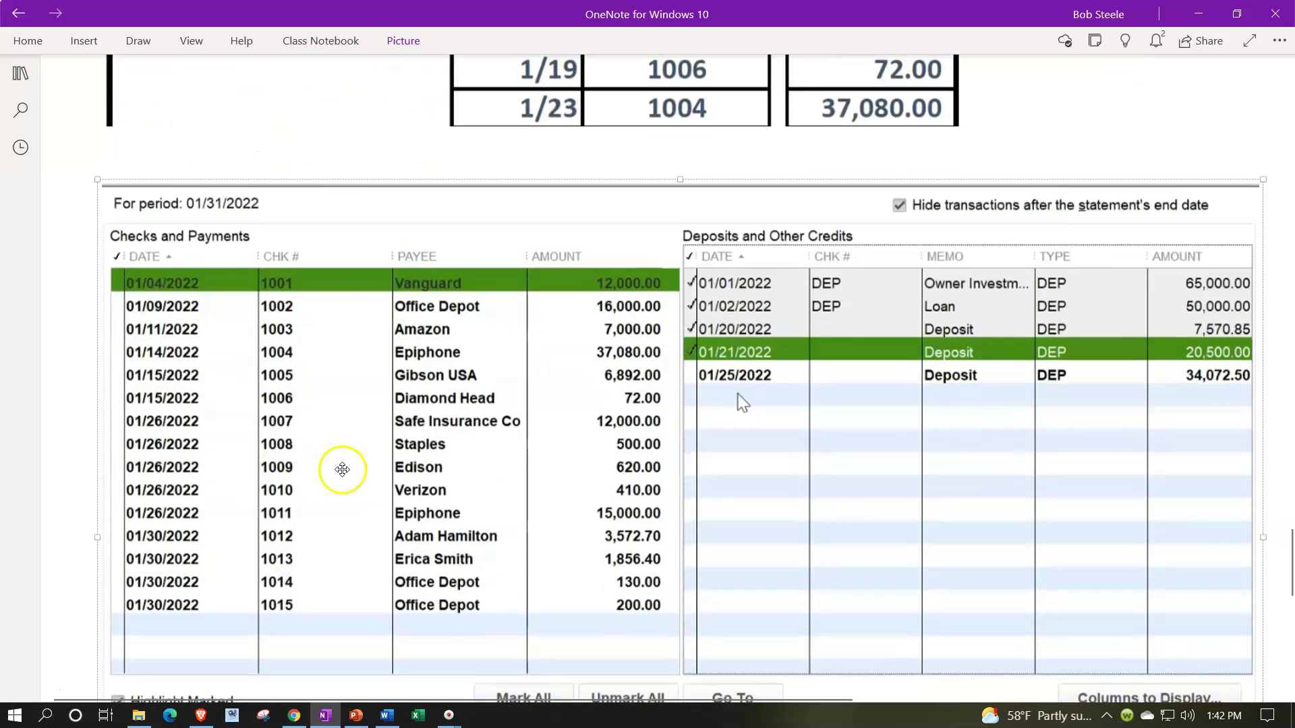
scroll(642, 320, "down", 10)
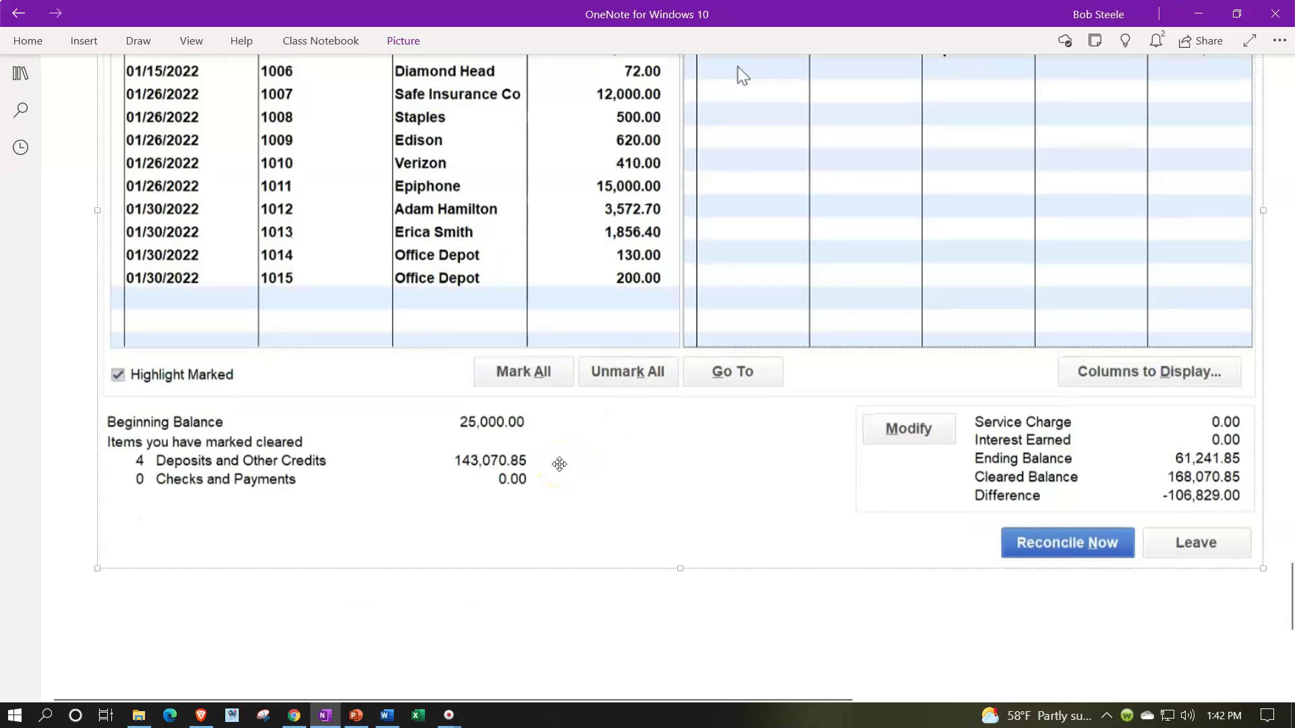
scroll(559, 464, "up", 15)
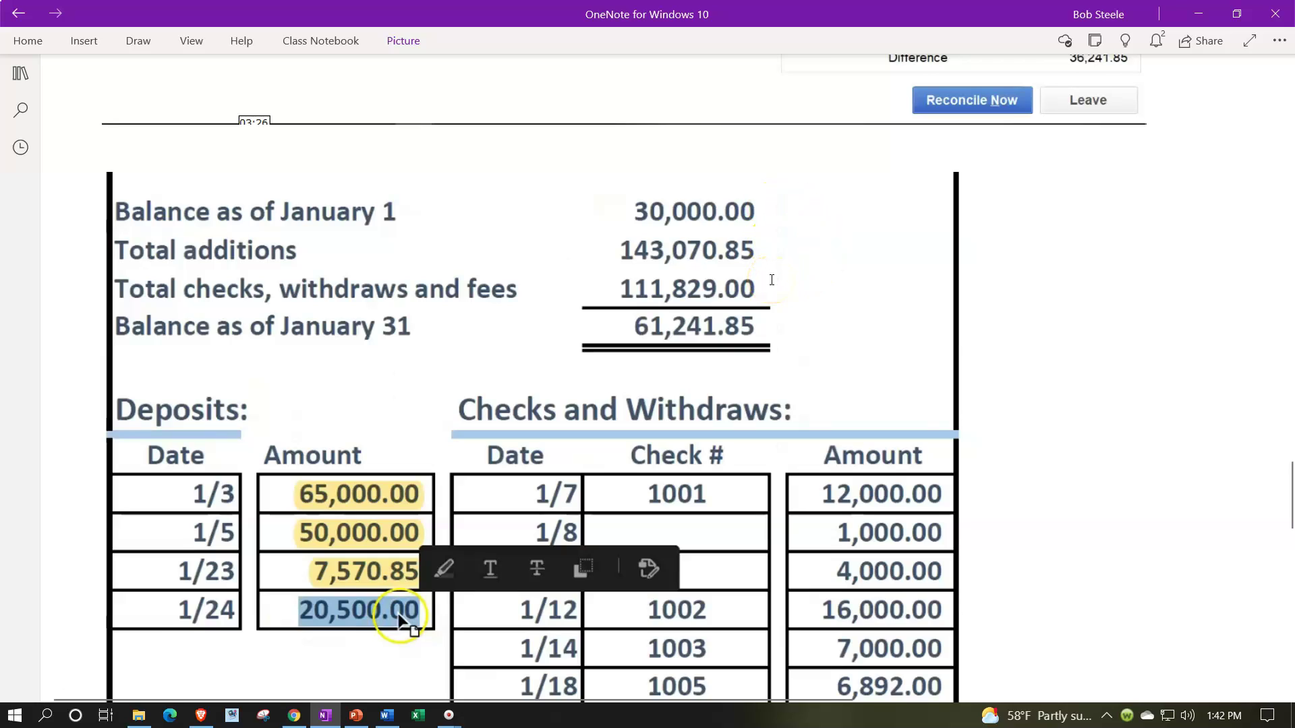
scroll(781, 315, "down", 10)
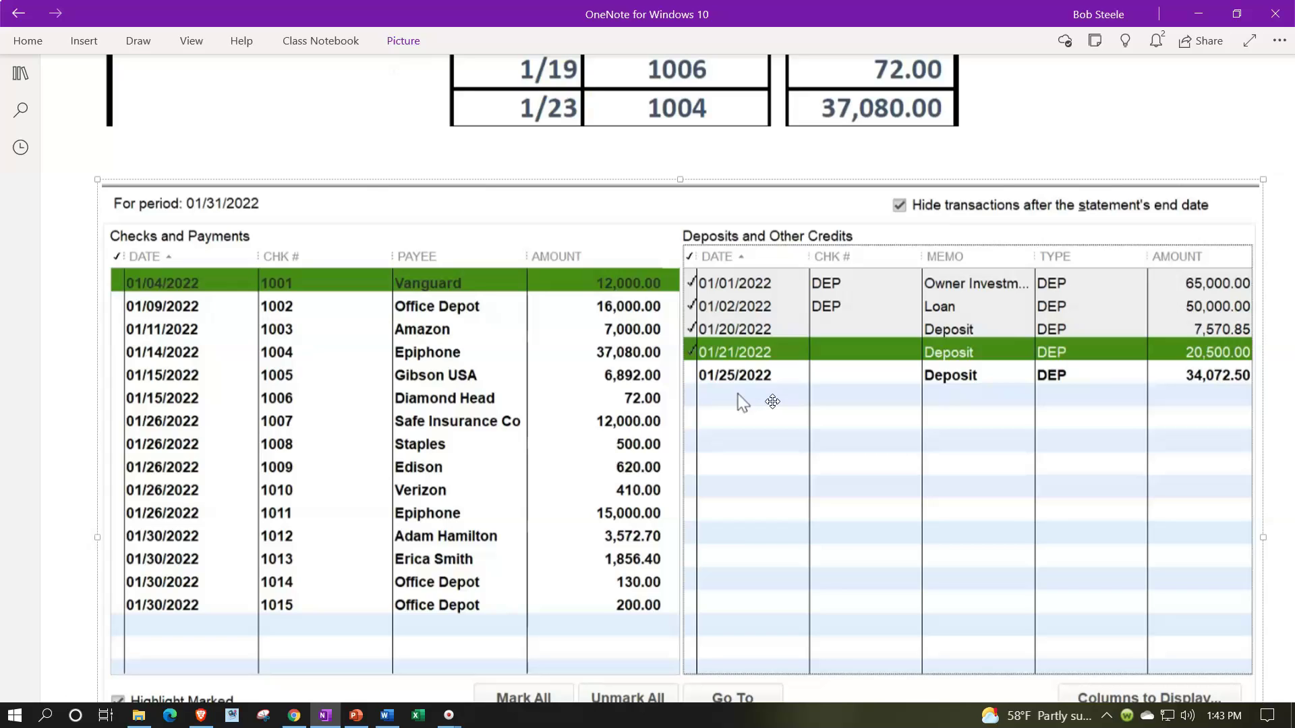
scroll(773, 402, "down", 5)
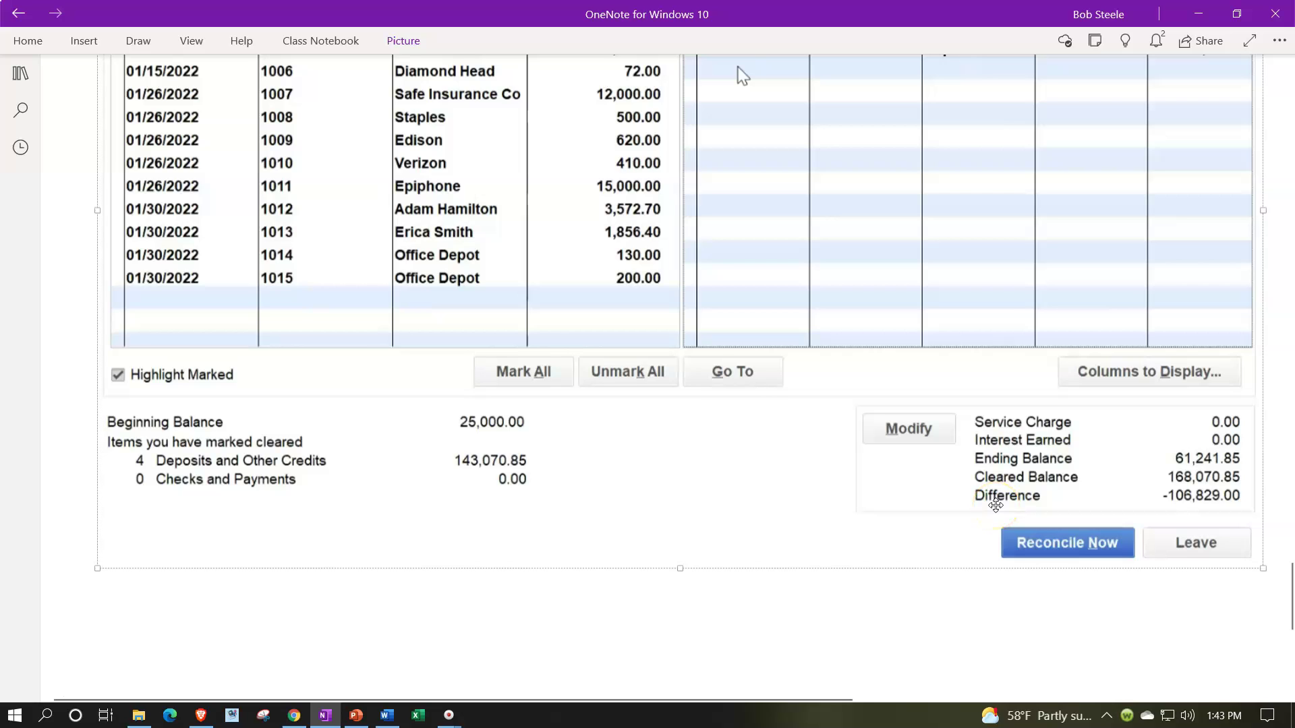
scroll(995, 506, "up", 3)
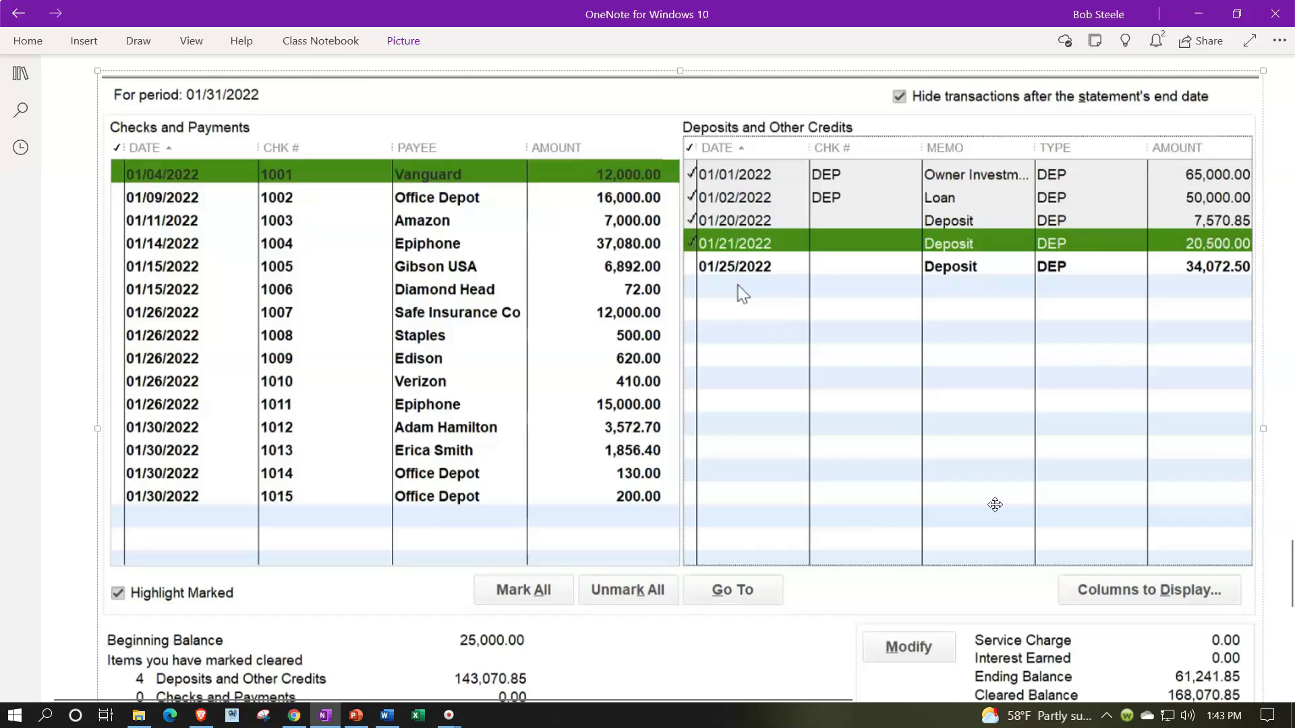